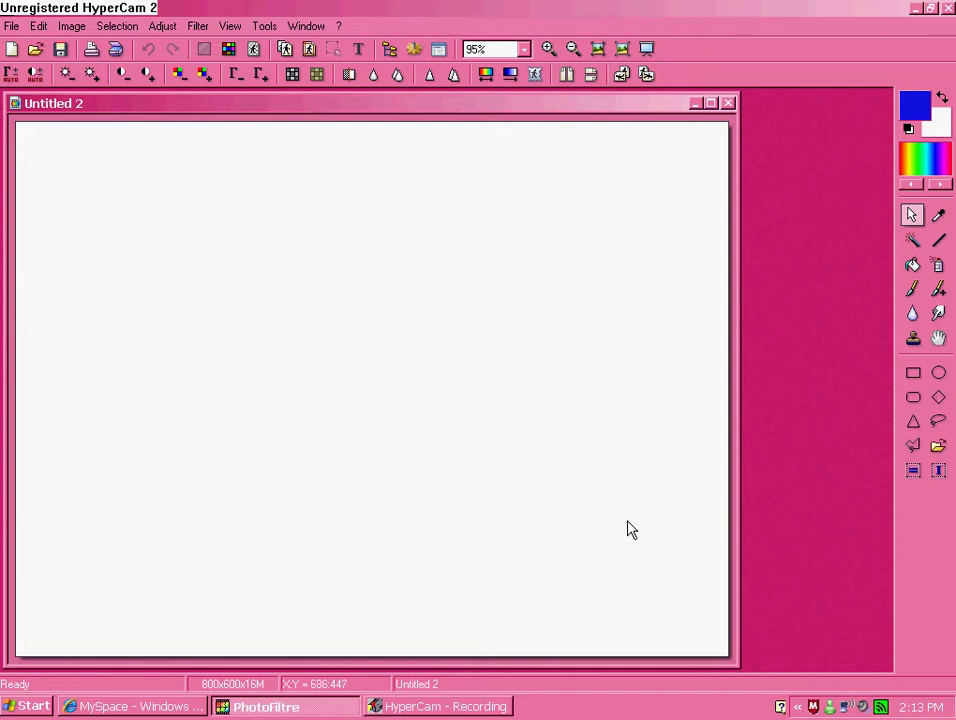
# - Minimise the blank Untitled 2 document and bring up the Open dialog
pyautogui.click(694, 104)
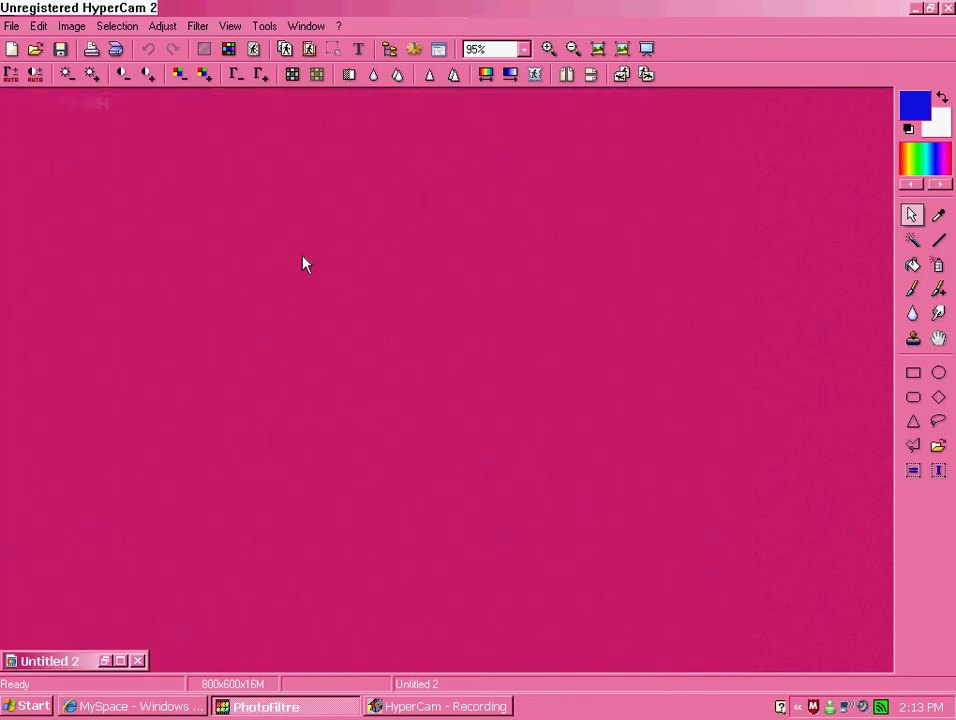
pyautogui.click(35, 49)
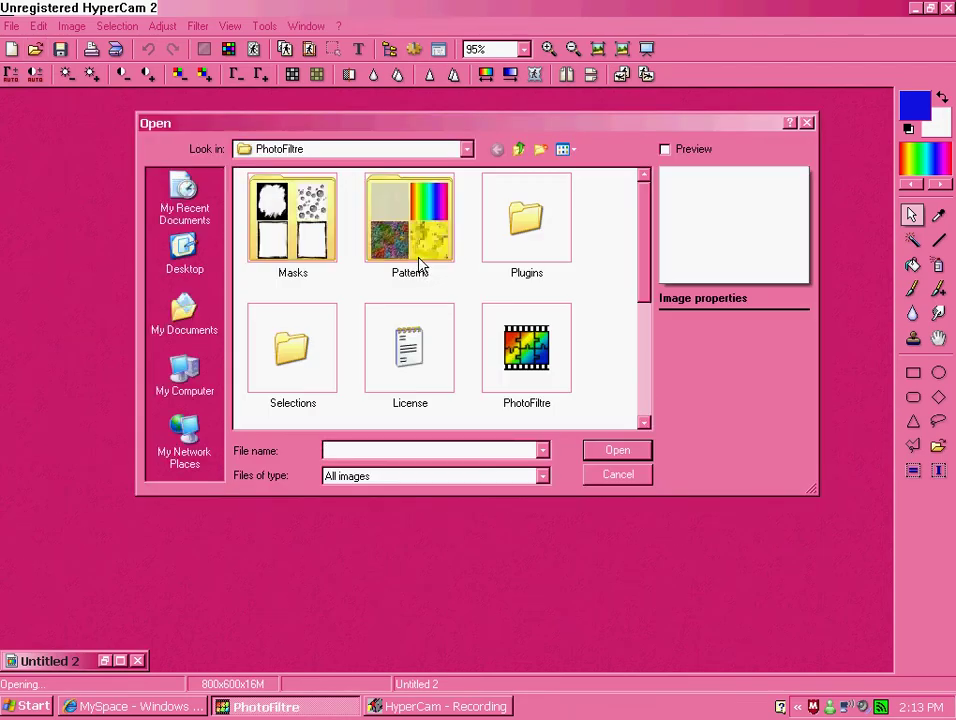
# - Open blahhh039copy.png from the Sitemodels > jaycakes folder, starting from My Recent Documents
pyautogui.click(178, 192)
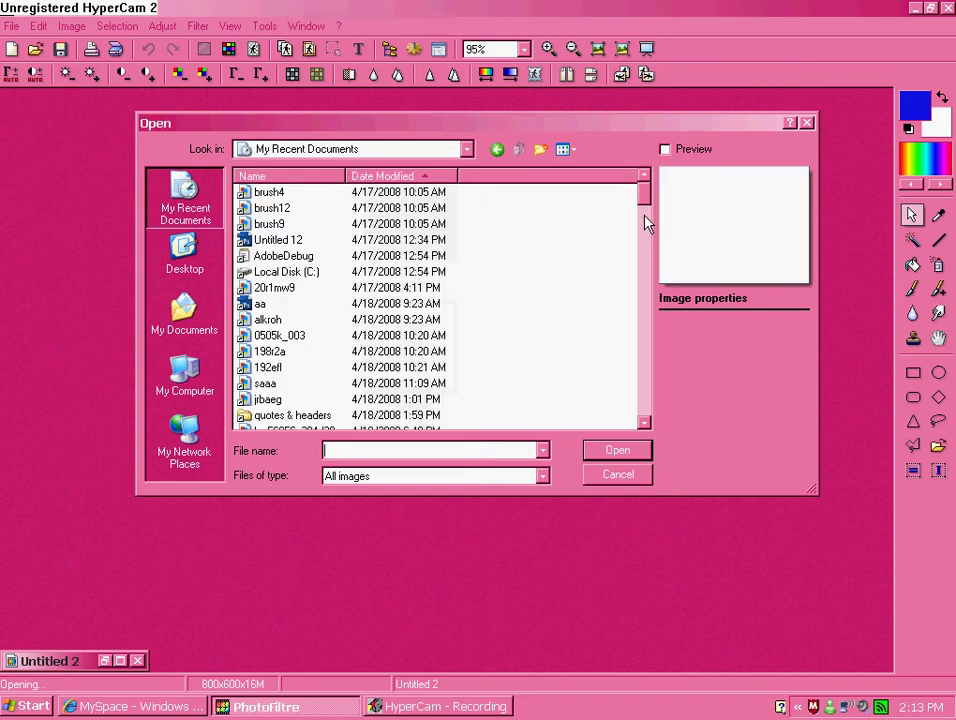
pyautogui.moveTo(645, 220)
pyautogui.mouseDown()
pyautogui.moveTo(644, 391)
pyautogui.moveTo(461, 395)
pyautogui.mouseUp()
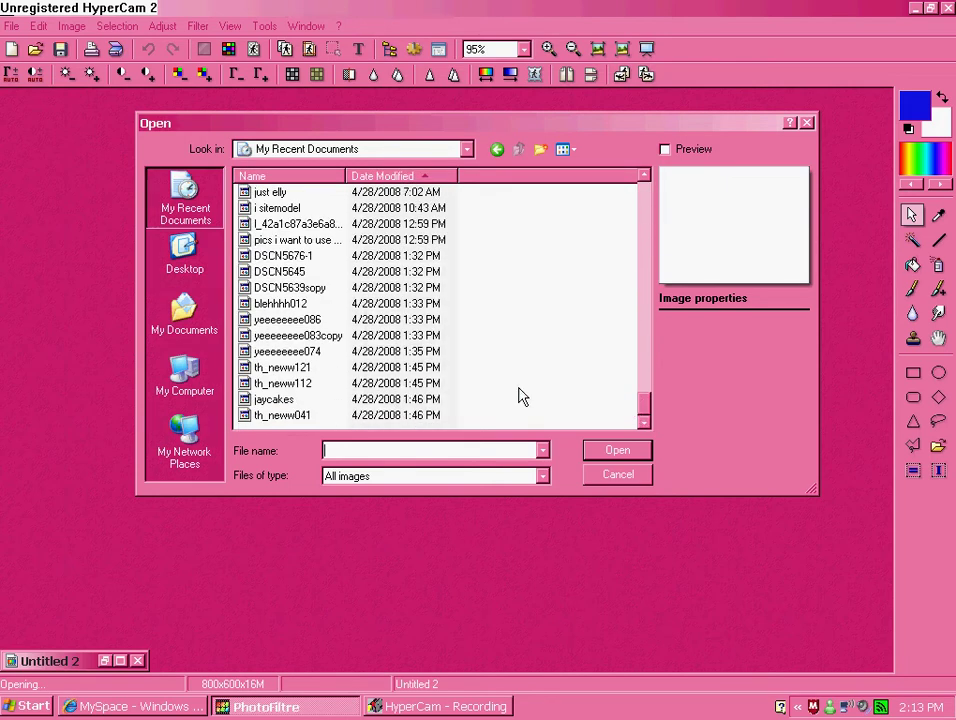
pyautogui.doubleClick(290, 209)
pyautogui.click(518, 149)
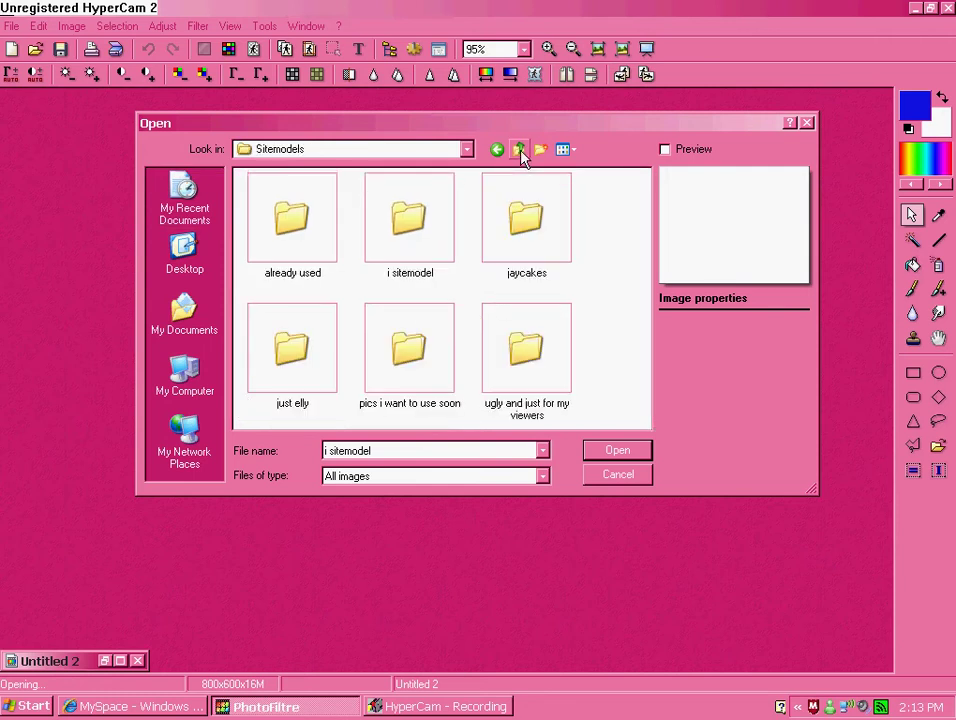
pyautogui.click(518, 150)
pyautogui.click(498, 150)
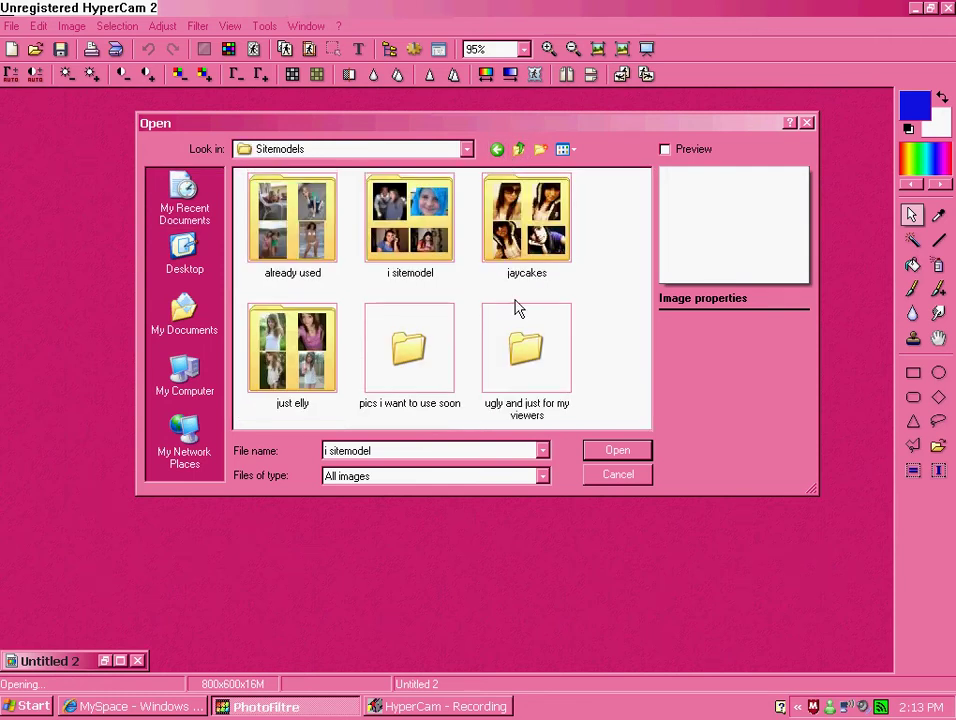
pyautogui.doubleClick(548, 250)
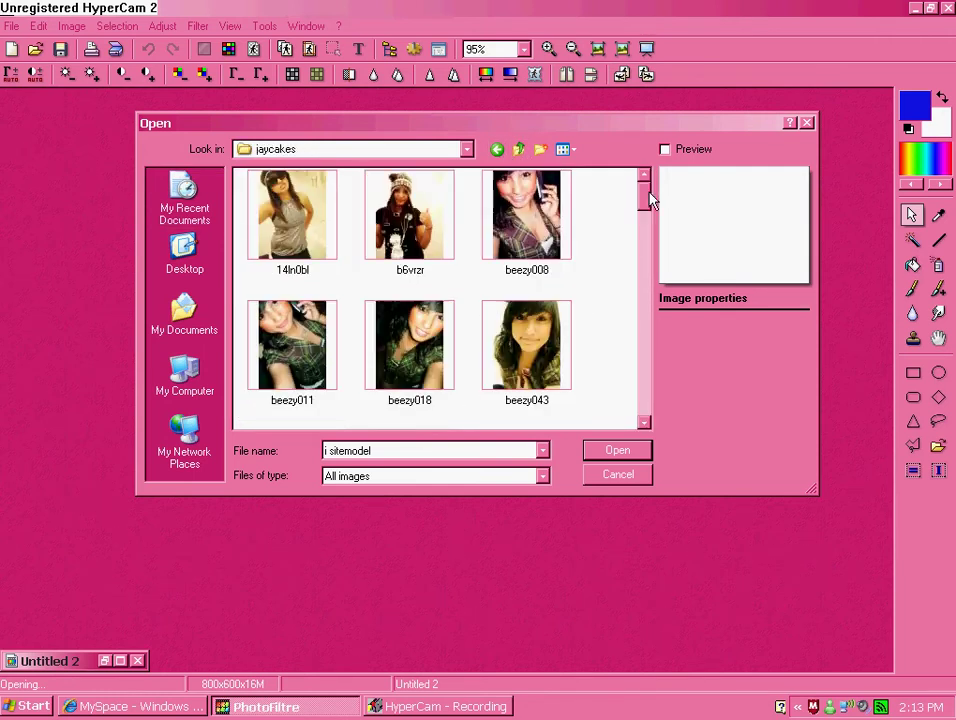
pyautogui.moveTo(645, 200); pyautogui.dragTo(646, 258)
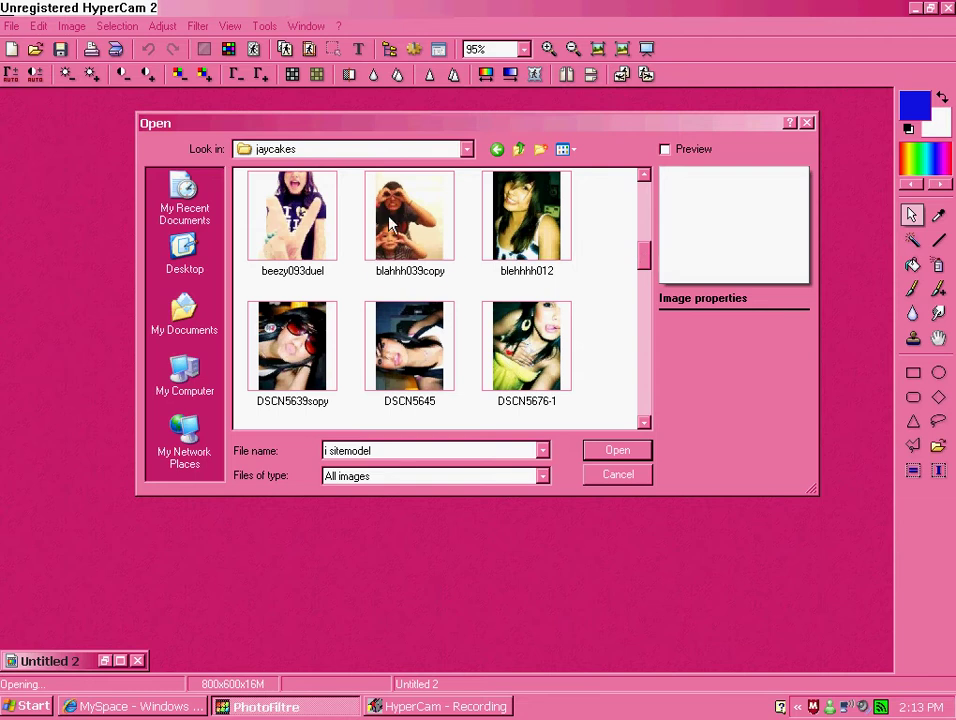
pyautogui.doubleClick(390, 225)
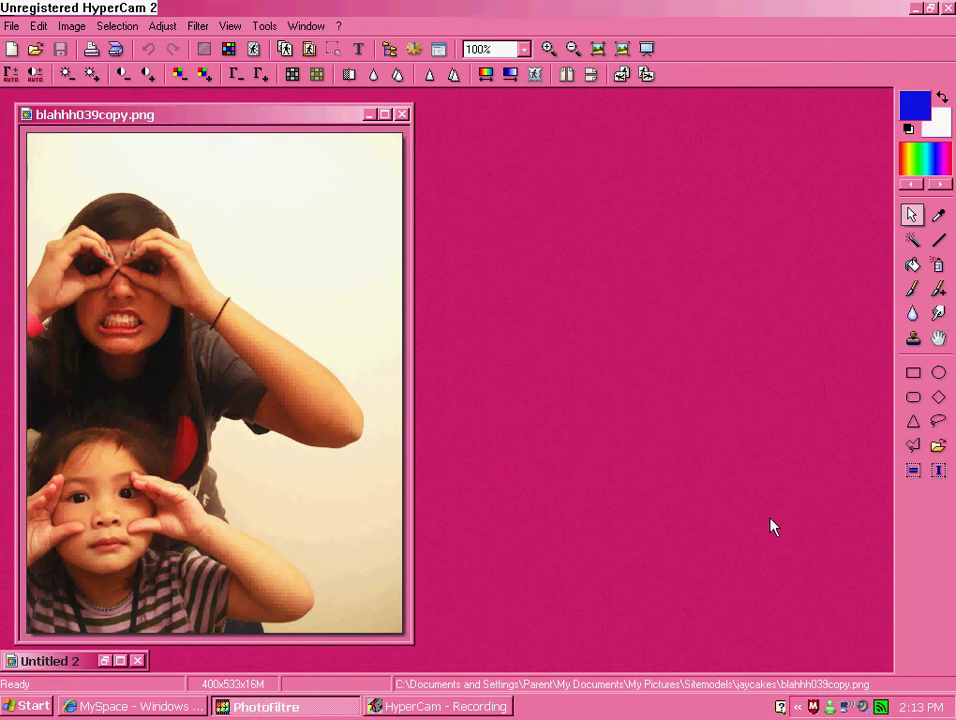
# - Cancel the Load shape library, then lasso a closed freehand outline around both people
pyautogui.click(937, 449)
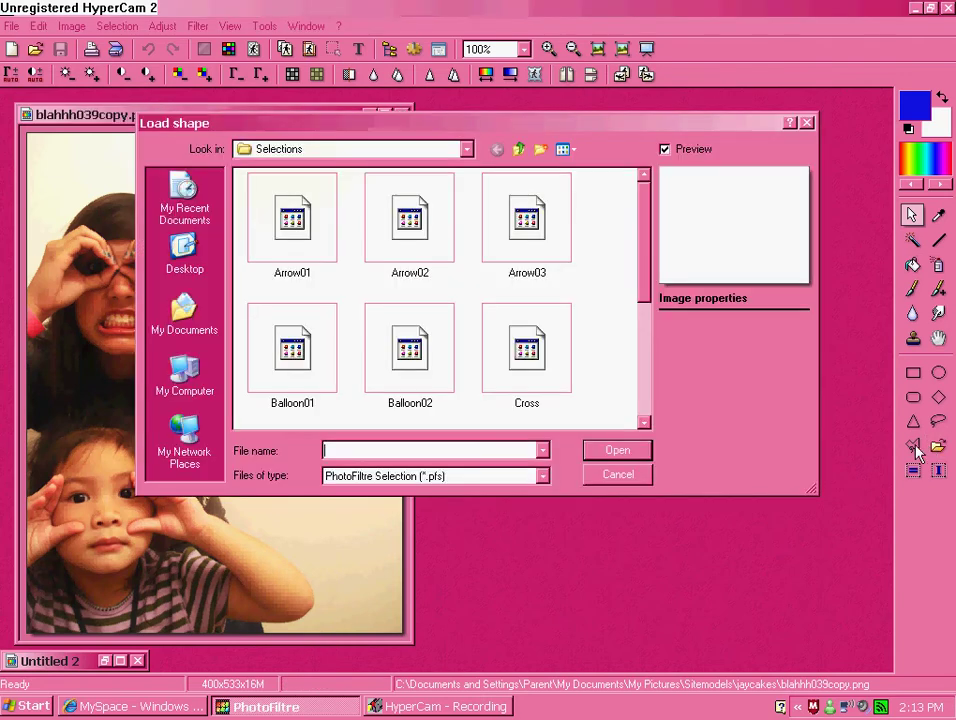
pyautogui.click(805, 123)
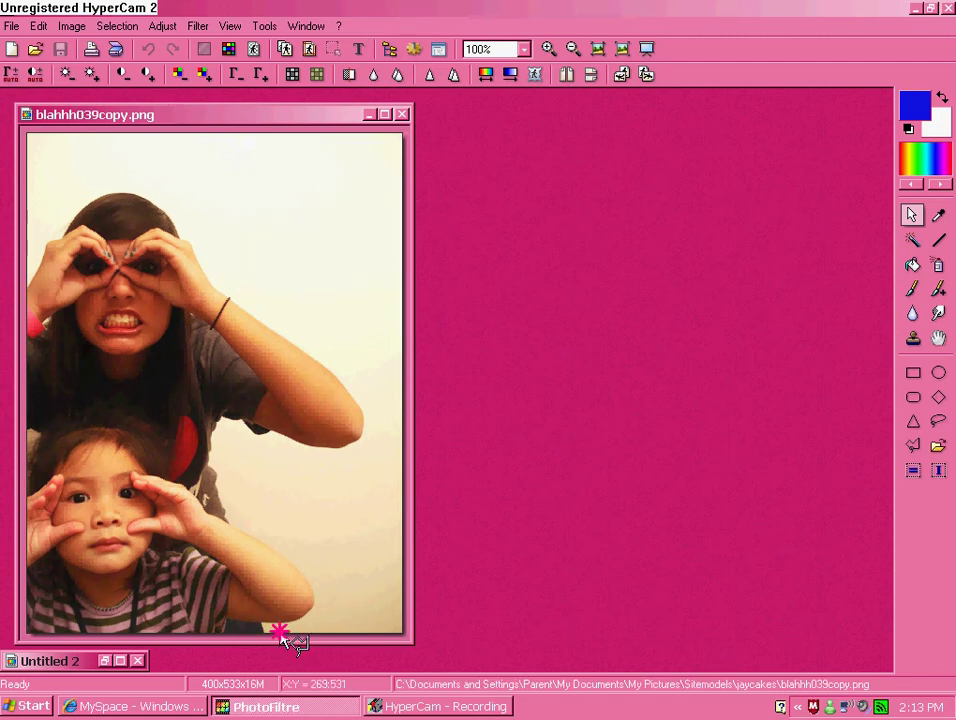
pyautogui.moveTo(278, 624)
pyautogui.mouseDown()
pyautogui.moveTo(309, 624)
pyautogui.moveTo(324, 606)
pyautogui.moveTo(305, 561)
pyautogui.moveTo(243, 524)
pyautogui.moveTo(222, 433)
pyautogui.moveTo(368, 458)
pyautogui.moveTo(382, 440)
pyautogui.moveTo(380, 415)
pyautogui.moveTo(372, 394)
pyautogui.moveTo(303, 333)
pyautogui.moveTo(250, 305)
pyautogui.moveTo(210, 262)
pyautogui.moveTo(179, 203)
pyautogui.moveTo(113, 184)
pyautogui.moveTo(60, 207)
pyautogui.moveTo(50, 246)
pyautogui.moveTo(41, 239)
pyautogui.moveTo(45, 271)
pyautogui.moveTo(26, 296)
pyautogui.moveTo(28, 642)
pyautogui.mouseUp()
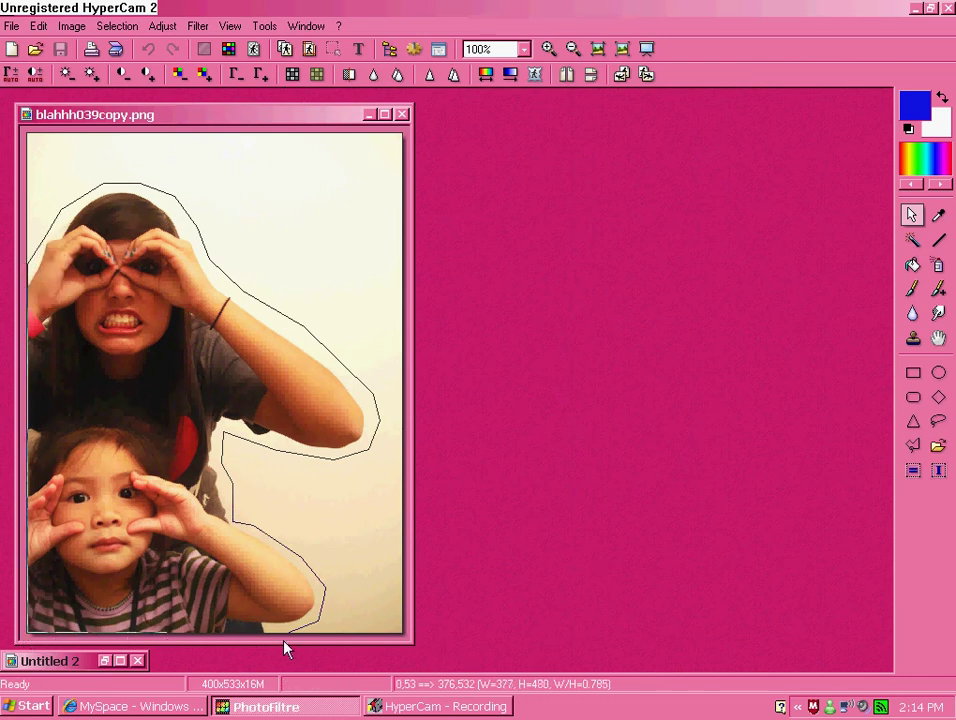
pyautogui.moveTo(293, 640); pyautogui.dragTo(289, 628)
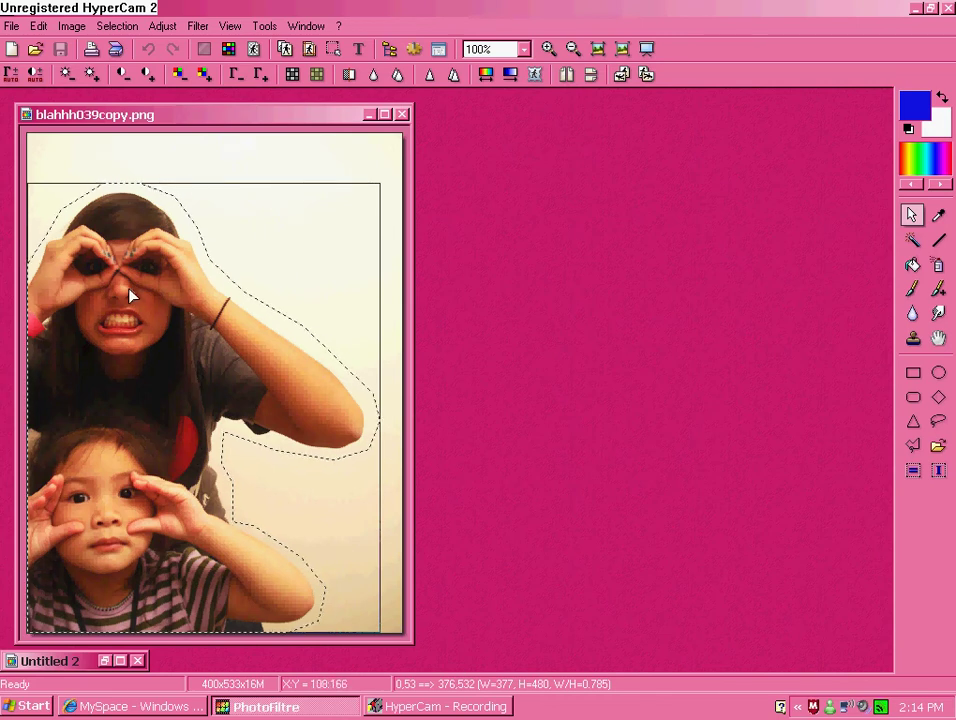
# - Copy the lassoed people, paste them as new image Untitled 3, and place it beside the original
pyautogui.rightClick(132, 323)
pyautogui.click(149, 383)
pyautogui.click(13, 28)
pyautogui.moveTo(35, 38)
pyautogui.click(85, 173)
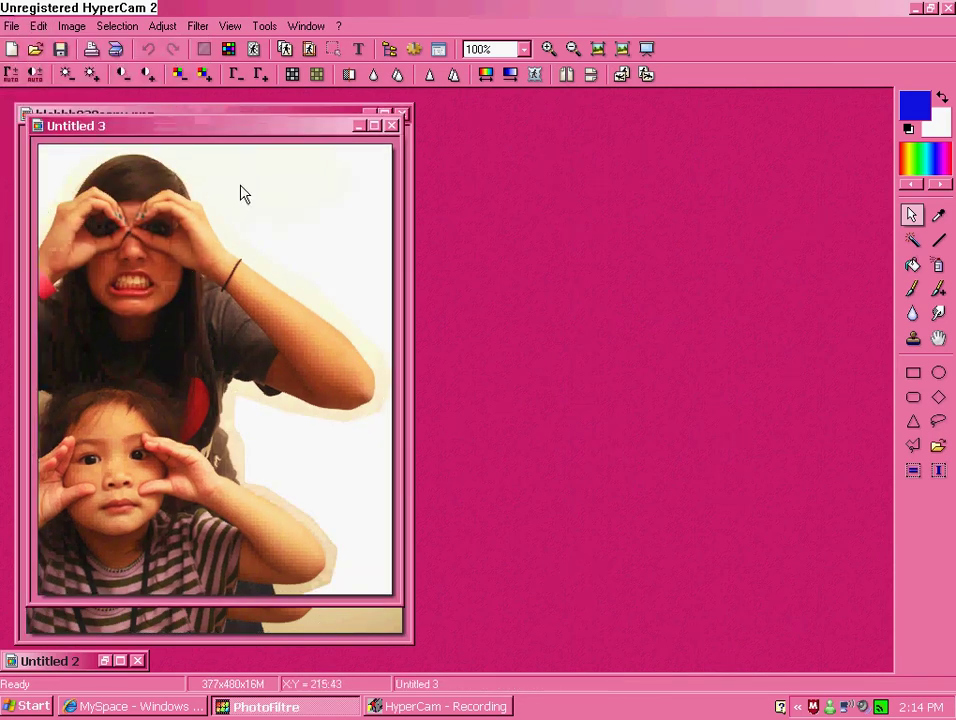
pyautogui.moveTo(190, 138); pyautogui.dragTo(620, 160)
pyautogui.click(281, 118)
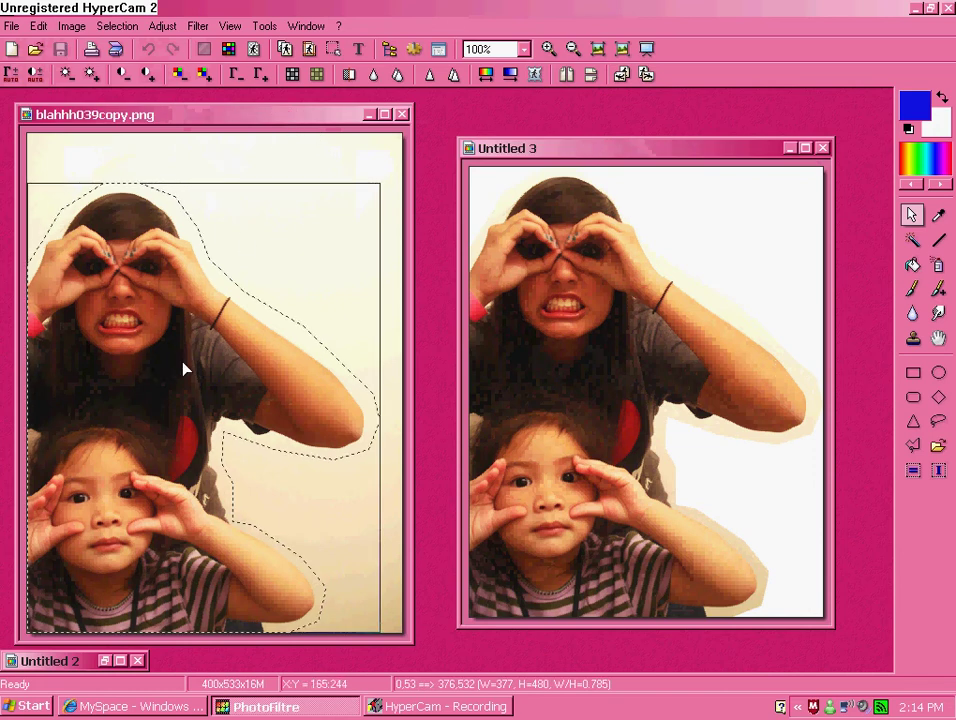
# - In Stroke and fill for the selection, keep the black stroke and enable pattern fill
pyautogui.rightClick(113, 285)
pyautogui.click(140, 292)
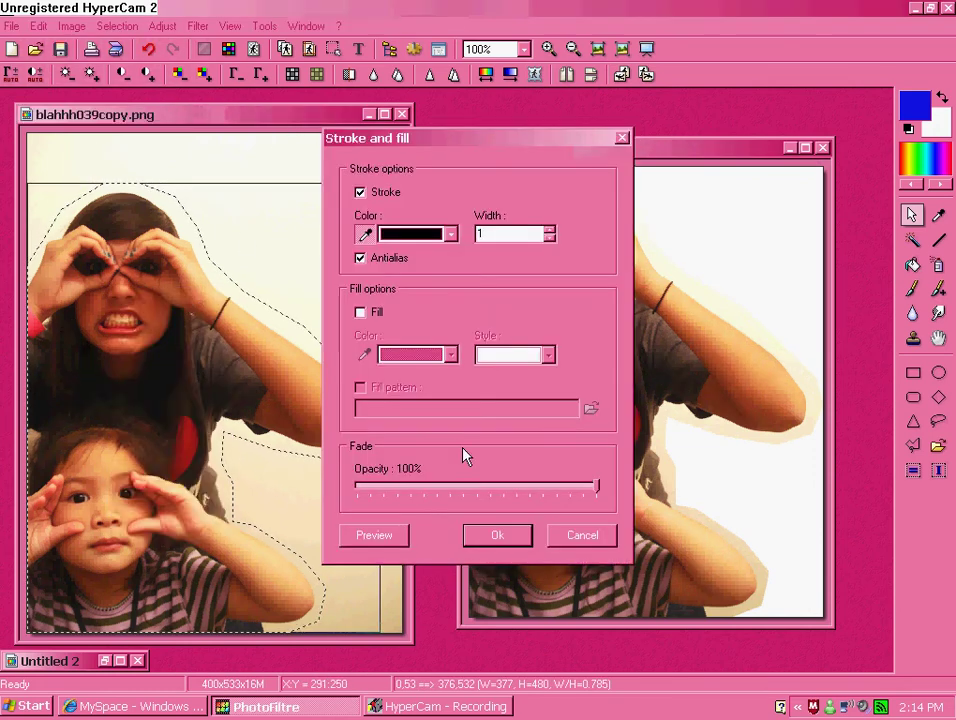
pyautogui.click(361, 193)
pyautogui.click(361, 192)
pyautogui.click(361, 312)
pyautogui.click(451, 355)
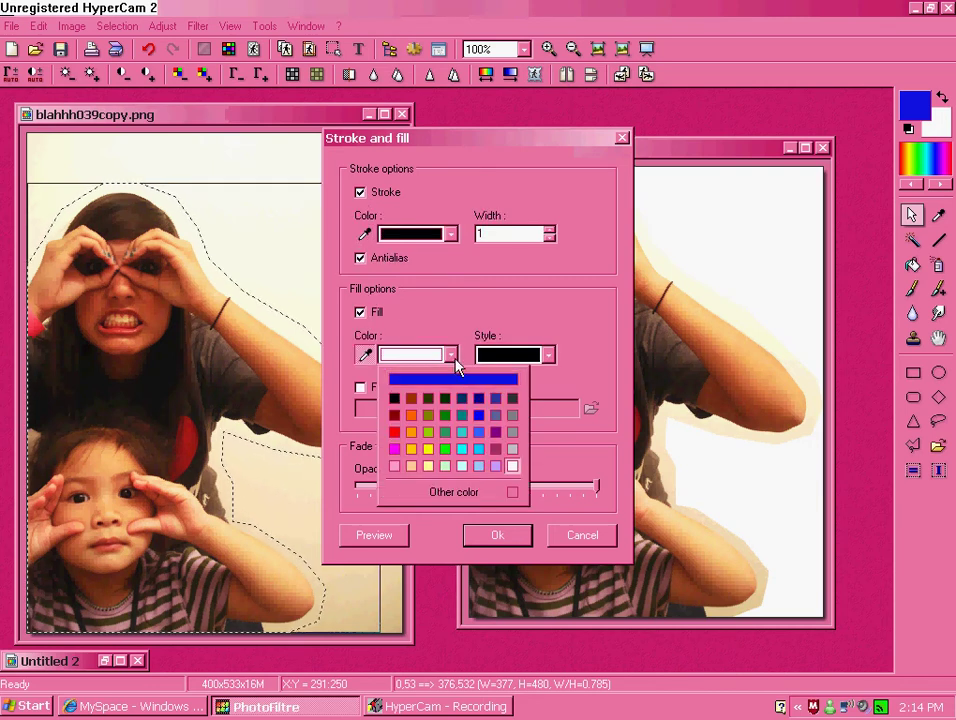
pyautogui.click(361, 388)
pyautogui.click(362, 389)
# - Browse for a pattern file, navigating from recent documents up to My Pictures
pyautogui.click(591, 409)
pyautogui.click(184, 205)
pyautogui.click(644, 209)
pyautogui.click(650, 398)
pyautogui.scroll(-1, 444, 420)
pyautogui.doubleClick(277, 412)
pyautogui.click(518, 150)
pyautogui.click(518, 150)
# - Pick 82c77z4-1.png from Brushes > my faves and apply the pattern fill
pyautogui.doubleClick(412, 216)
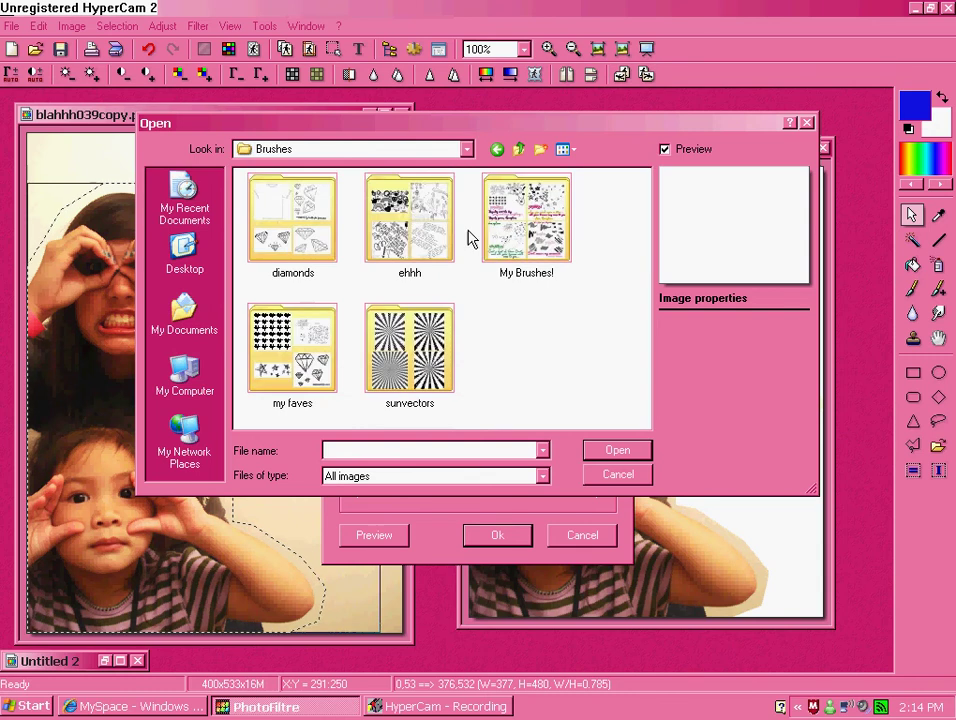
pyautogui.doubleClick(310, 345)
pyautogui.scroll(-5, 640, 207)
pyautogui.scroll(-6, 637, 214)
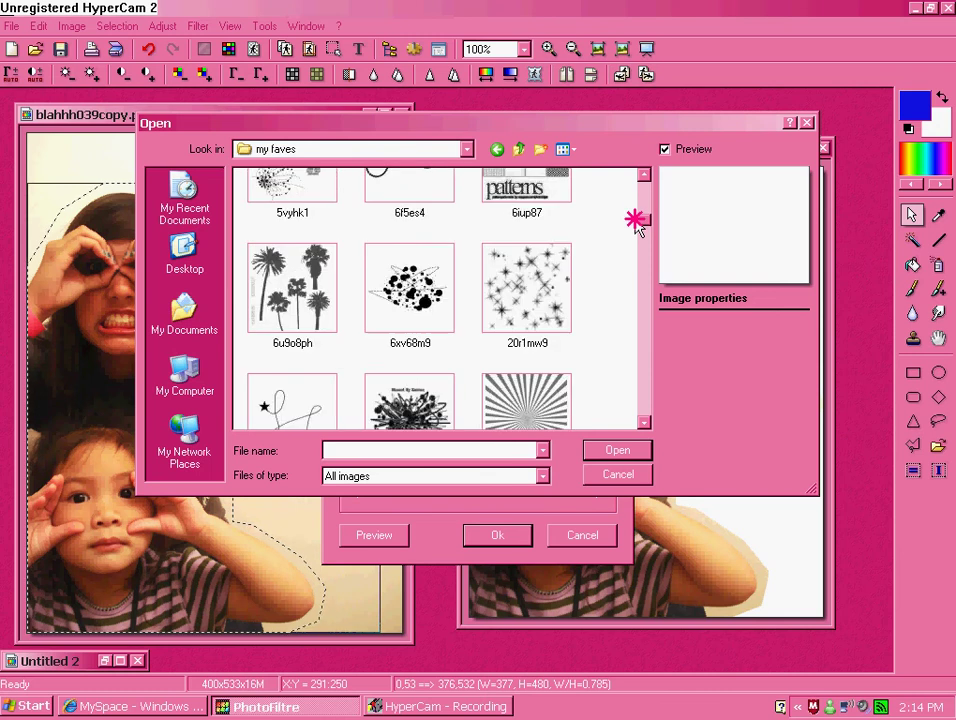
pyautogui.scroll(-3, 637, 240)
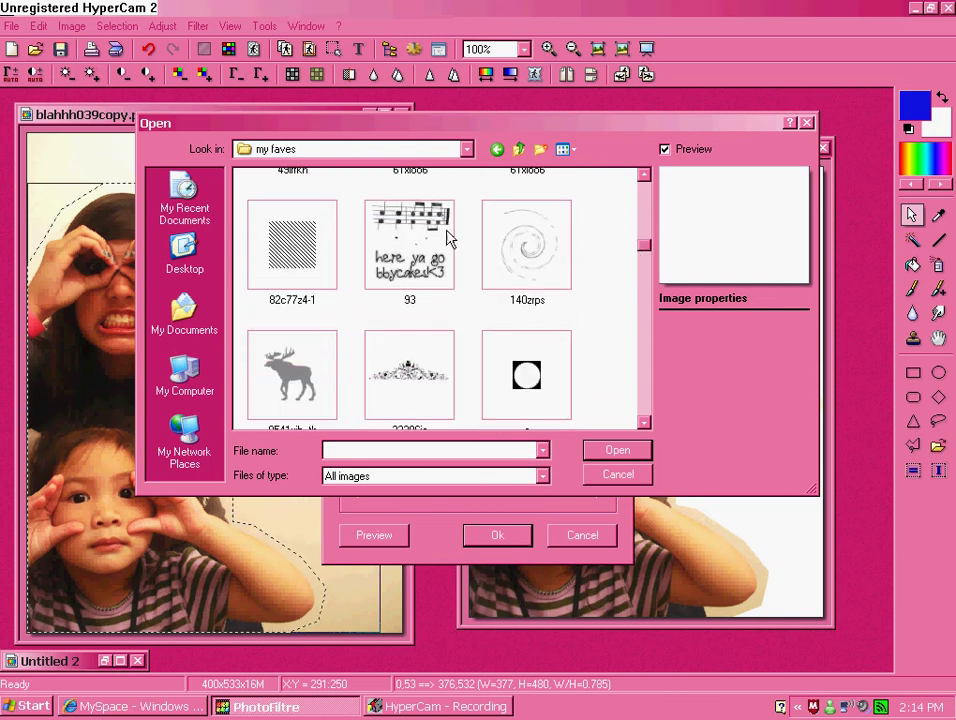
pyautogui.doubleClick(301, 241)
pyautogui.click(492, 535)
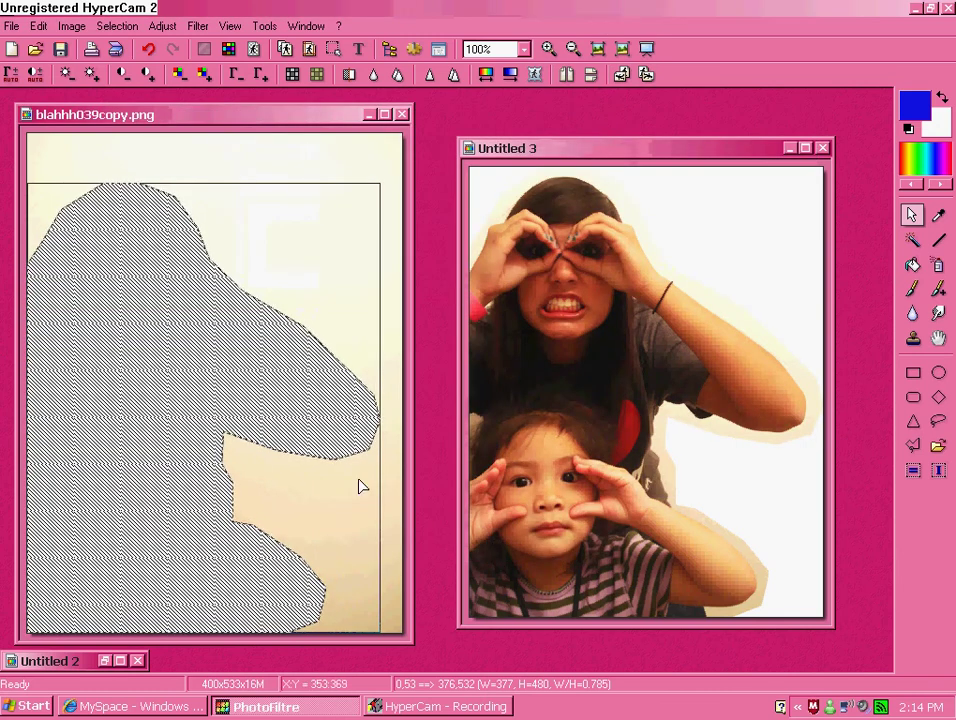
# - Hide the selection outline on blahhh039copy.png, switching briefly to Untitled 3 and back
pyautogui.rightClick(143, 263)
pyautogui.click(184, 507)
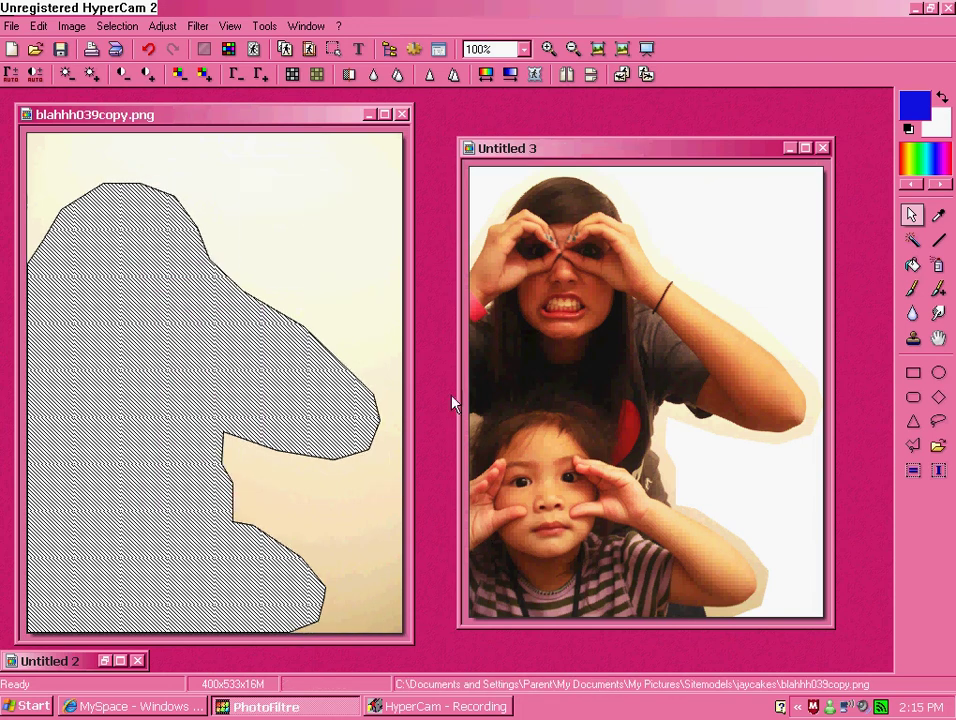
pyautogui.click(576, 158)
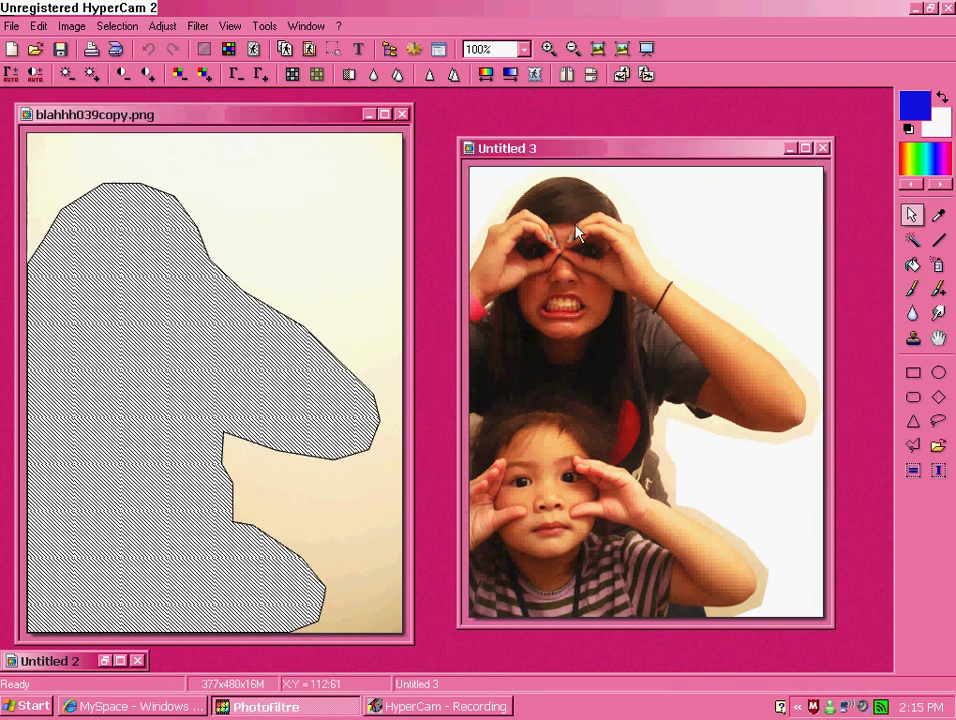
pyautogui.click(238, 117)
# - Paste Untitled 3's photo into blahhh039copy.png as a test, then undo it
pyautogui.click(38, 26)
pyautogui.click(68, 133)
pyautogui.moveTo(168, 288); pyautogui.dragTo(157, 316)
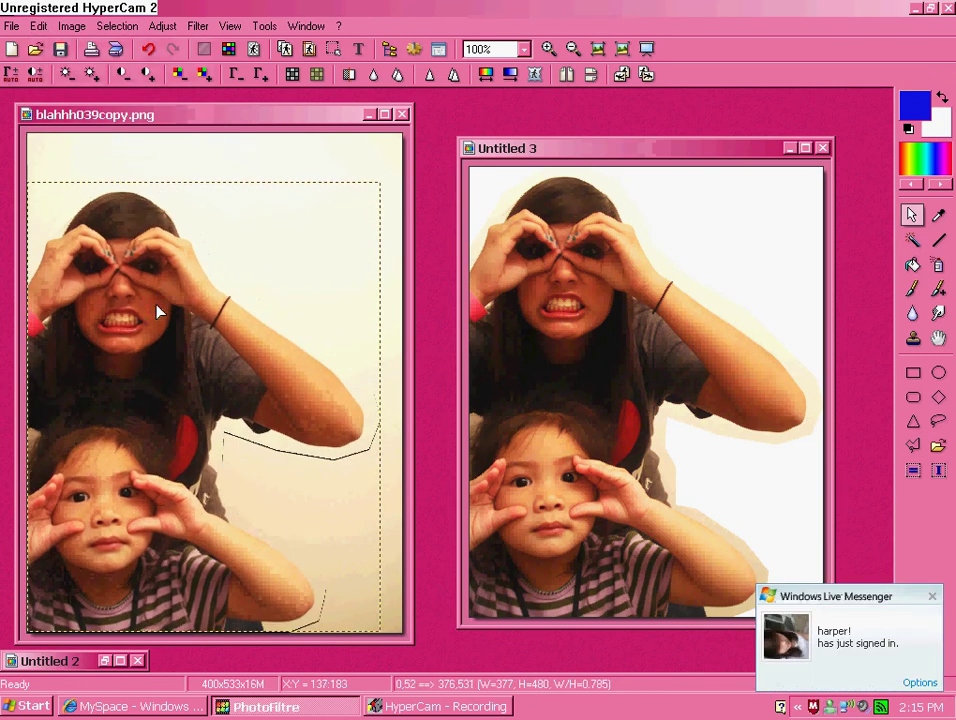
pyautogui.rightClick(156, 313)
pyautogui.click(196, 397)
# - Move Untitled 3 leftward and start a Lasso selection at its bottom edge
pyautogui.moveTo(673, 158); pyautogui.dragTo(415, 170)
pyautogui.click(913, 445)
pyautogui.click(446, 632)
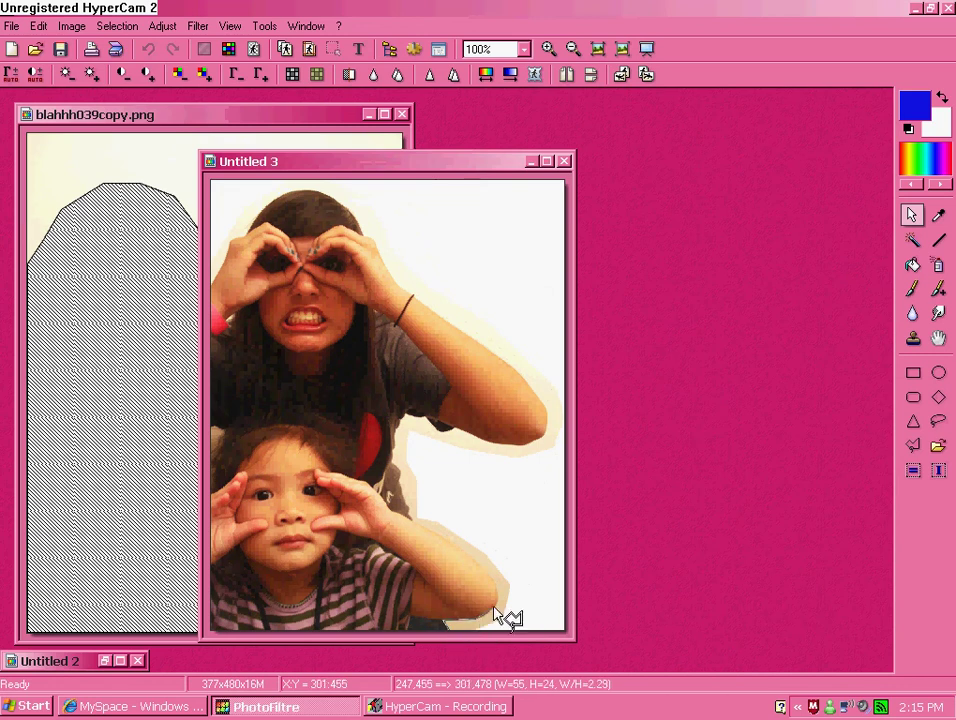
# - Trace the Lasso outline around the two people in Untitled 3 and close it
pyautogui.moveTo(497, 596)
pyautogui.mouseDown()
pyautogui.moveTo(470, 556)
pyautogui.moveTo(412, 522)
pyautogui.moveTo(392, 459)
pyautogui.moveTo(404, 412)
pyautogui.moveTo(431, 416)
pyautogui.moveTo(431, 437)
pyautogui.moveTo(455, 424)
pyautogui.moveTo(532, 444)
pyautogui.moveTo(547, 411)
pyautogui.moveTo(532, 378)
pyautogui.moveTo(392, 285)
pyautogui.moveTo(371, 243)
pyautogui.moveTo(380, 256)
pyautogui.moveTo(378, 247)
pyautogui.moveTo(346, 209)
pyautogui.moveTo(322, 196)
pyautogui.moveTo(282, 197)
pyautogui.moveTo(209, 290)
pyautogui.moveTo(222, 617)
pyautogui.moveTo(213, 633)
pyautogui.moveTo(461, 636)
pyautogui.mouseUp()
# - Copy the people from Untitled 3, paste them into blahhh039copy.png, and validate the paste
pyautogui.rightClick(288, 314)
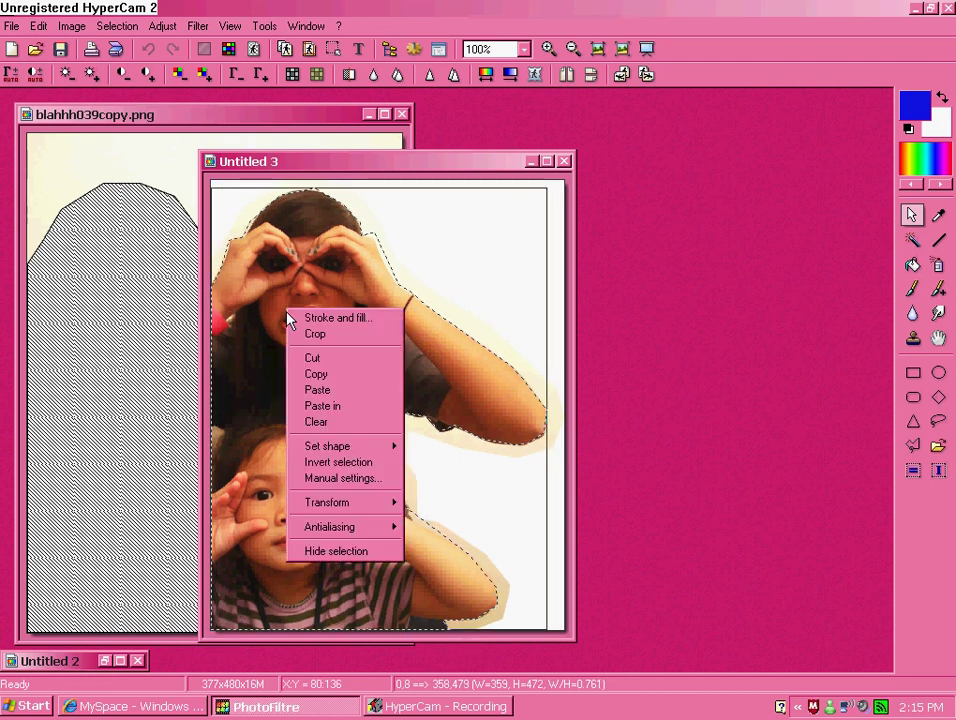
pyautogui.click(312, 372)
pyautogui.click(91, 118)
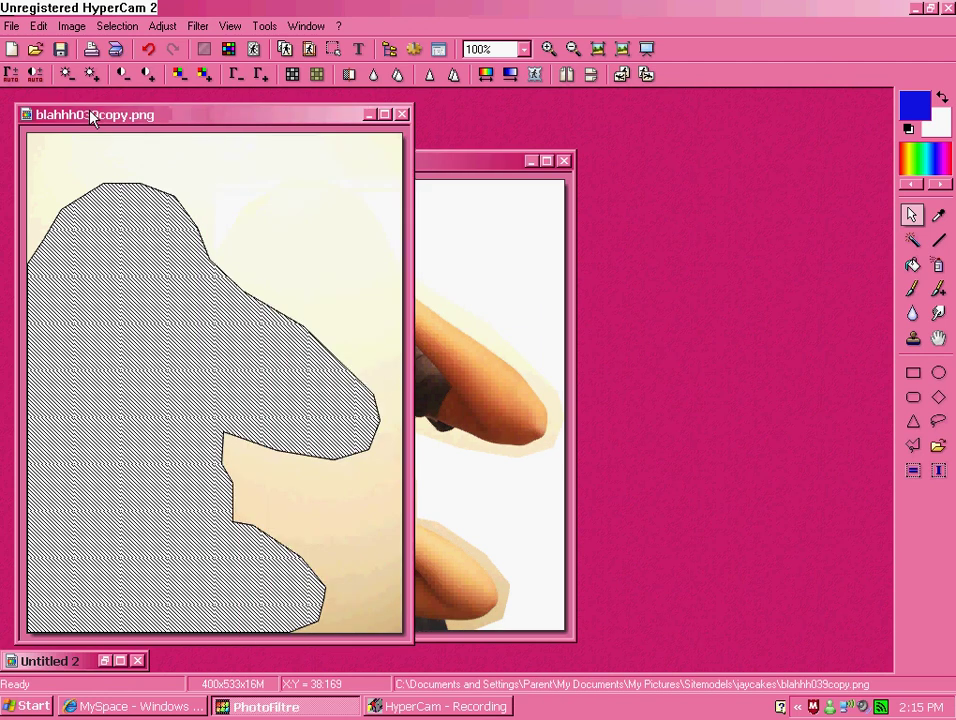
pyautogui.rightClick(70, 222)
pyautogui.click(110, 311)
pyautogui.moveTo(170, 367); pyautogui.dragTo(162, 382)
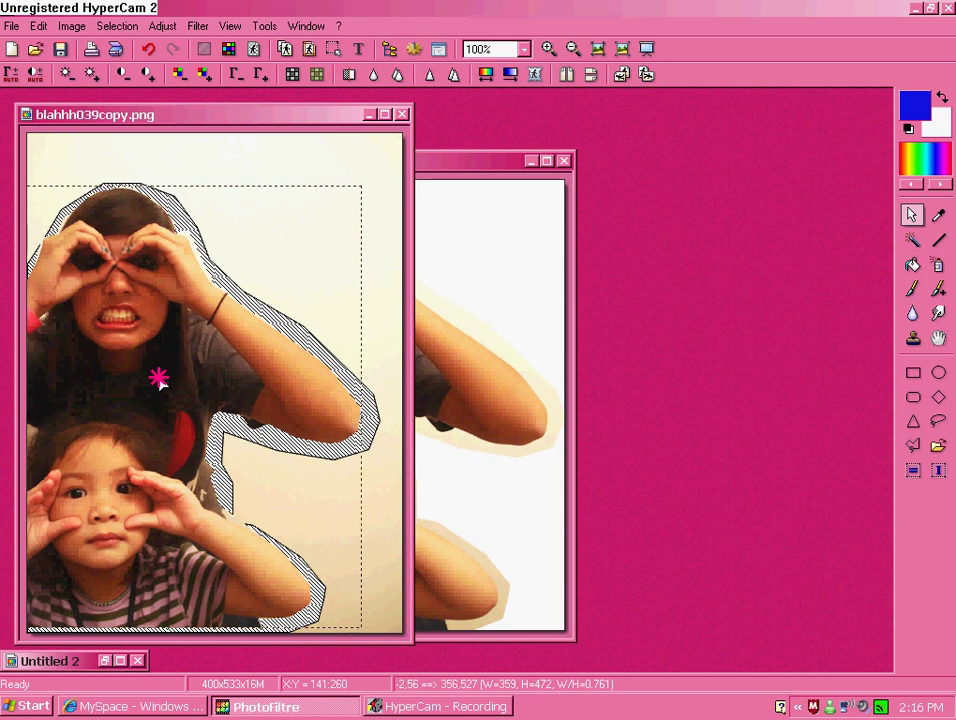
pyautogui.rightClick(163, 383)
pyautogui.click(188, 385)
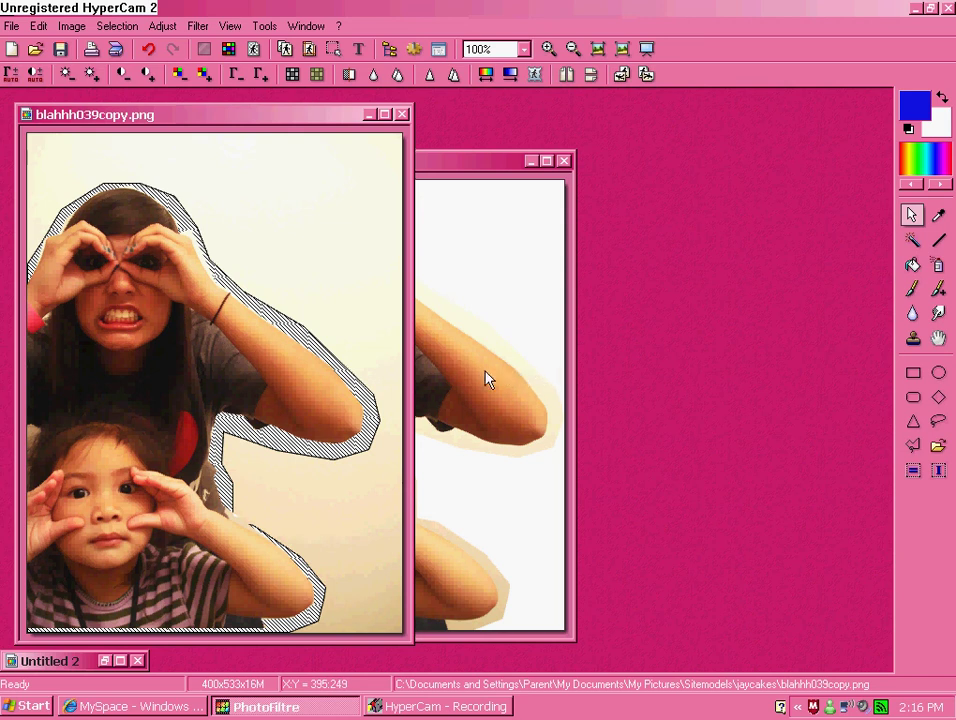
# - Undo that paste, then repaste the cut-out aligned over the hatched silhouette and validate
pyautogui.click(38, 26)
pyautogui.click(45, 41)
pyautogui.rightClick(72, 266)
pyautogui.click(104, 362)
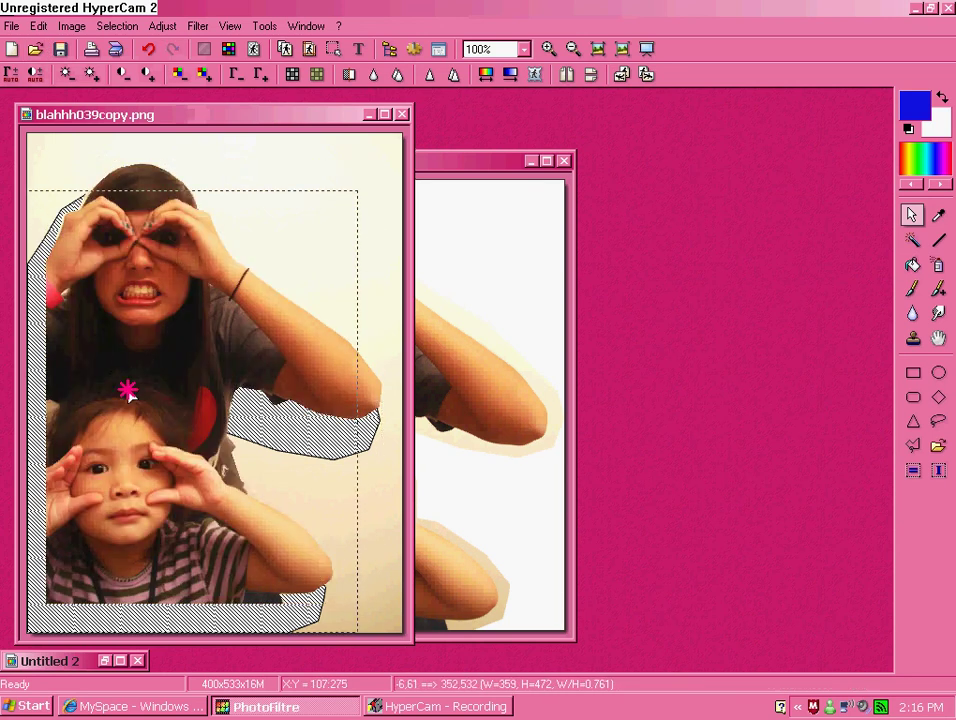
pyautogui.moveTo(128, 386)
pyautogui.mouseDown()
pyautogui.moveTo(122, 399)
pyautogui.moveTo(131, 395)
pyautogui.mouseUp()
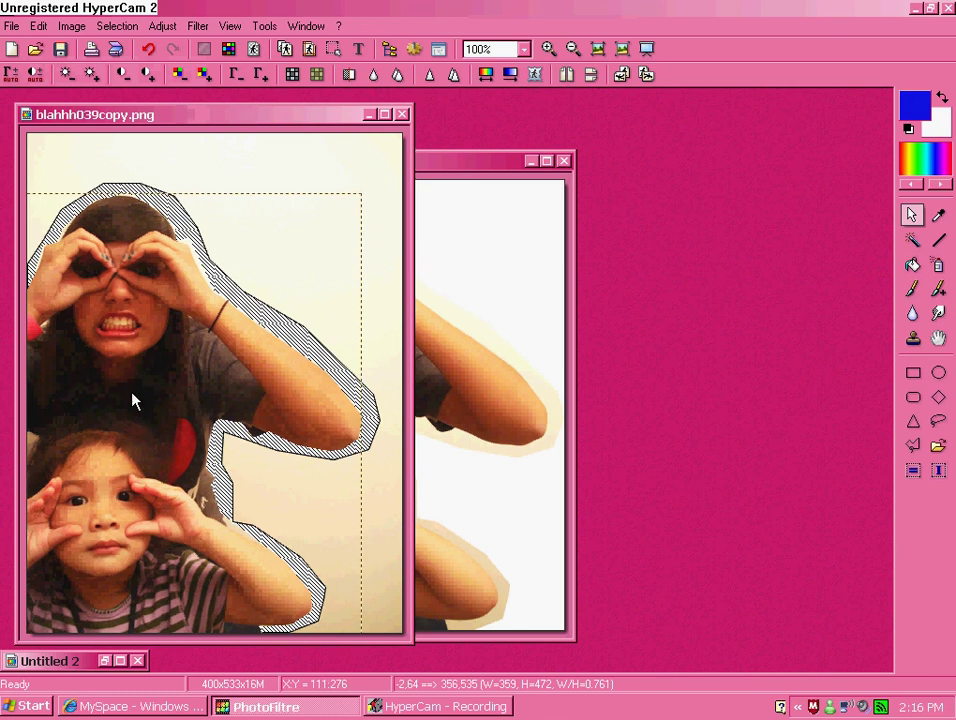
pyautogui.rightClick(131, 395)
pyautogui.click(150, 401)
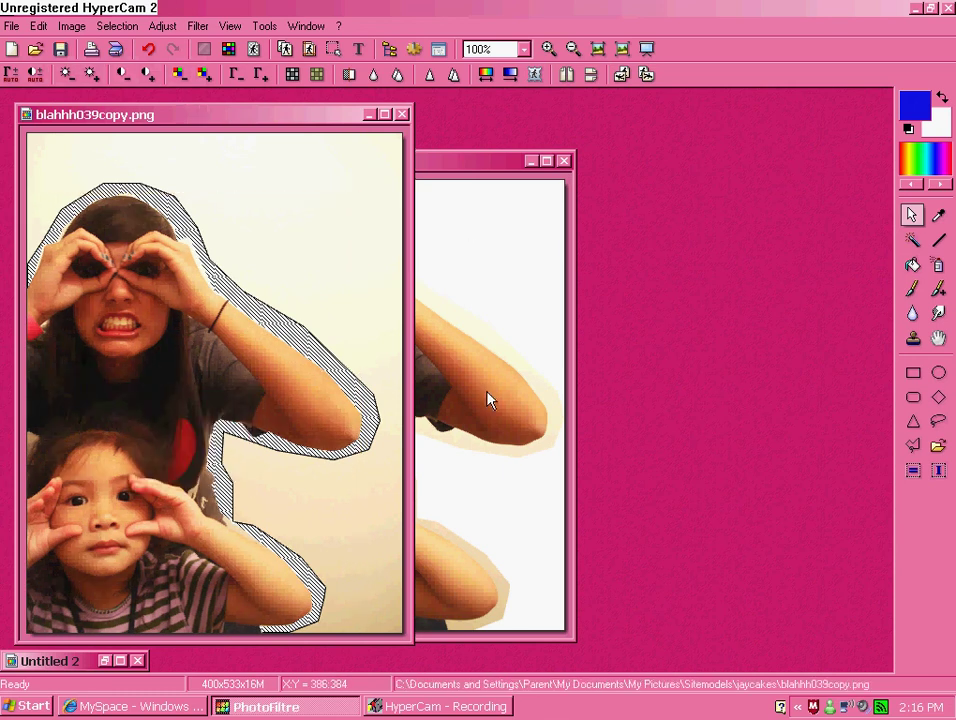